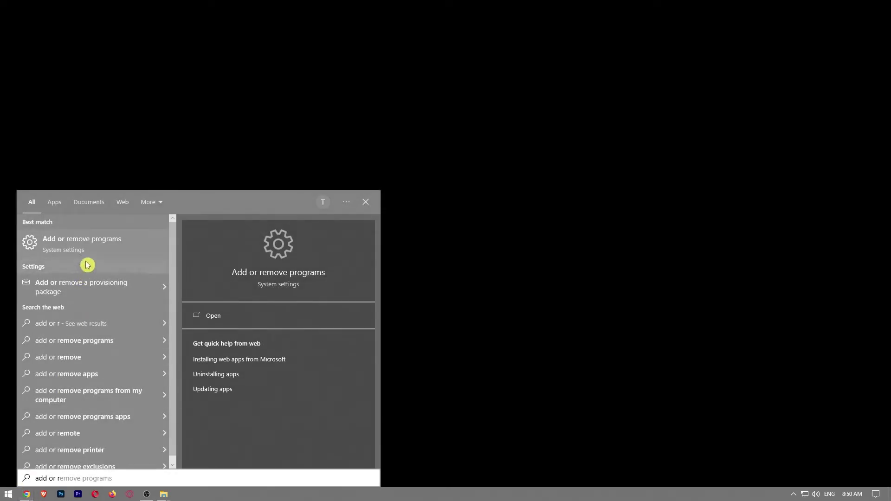
Open Apps & features from the 'add or remove programs' Start search result.
click(97, 243)
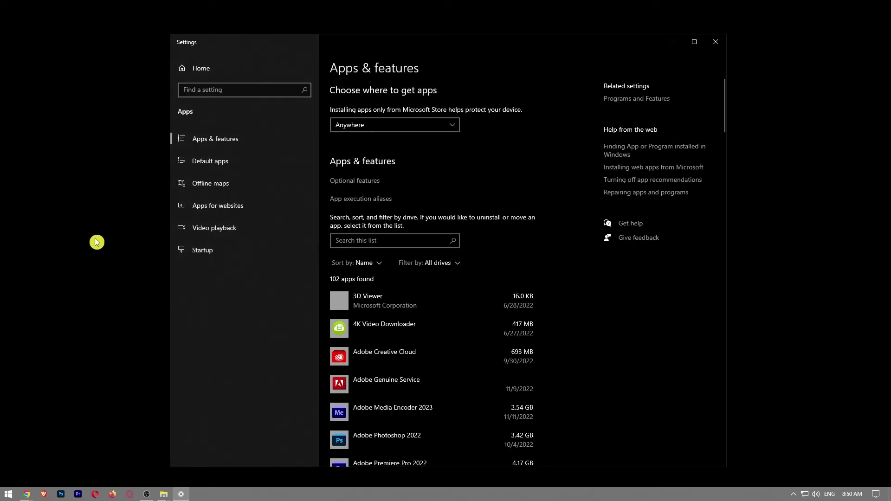
Filter installed apps to Internet Download Manager and confirm its uninstall.
click(396, 240)
text(internet)
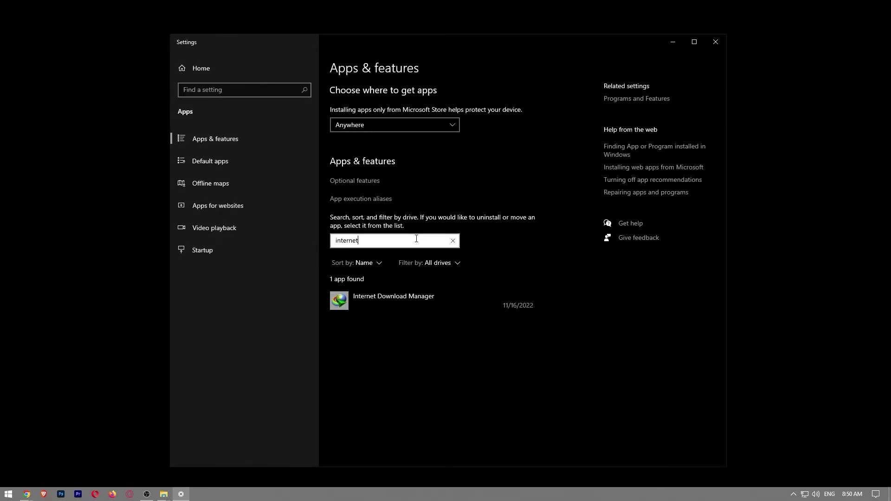
click(432, 300)
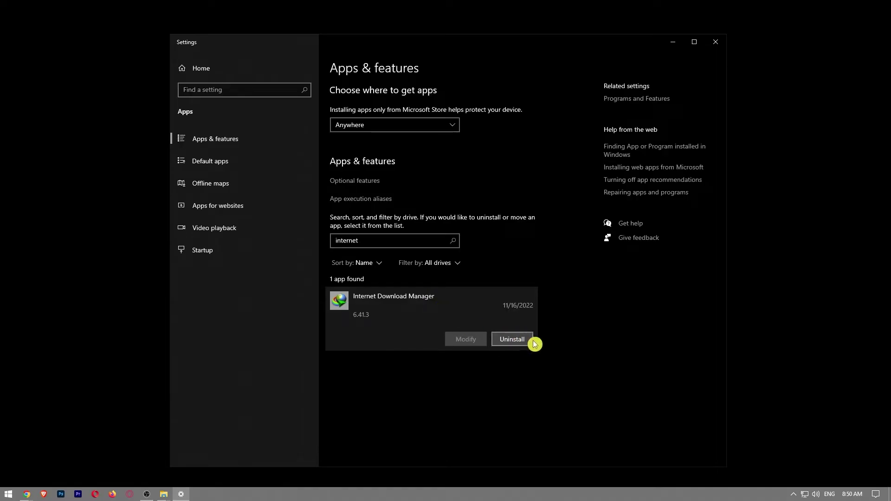
click(515, 339)
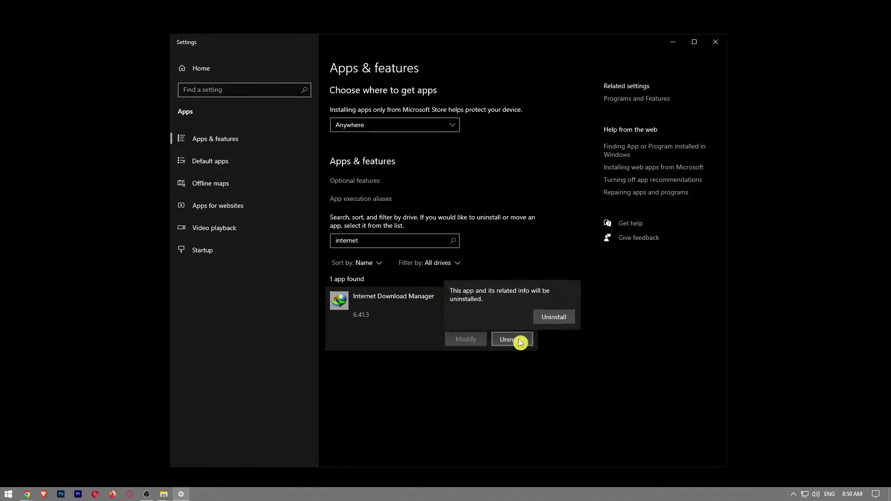
click(554, 317)
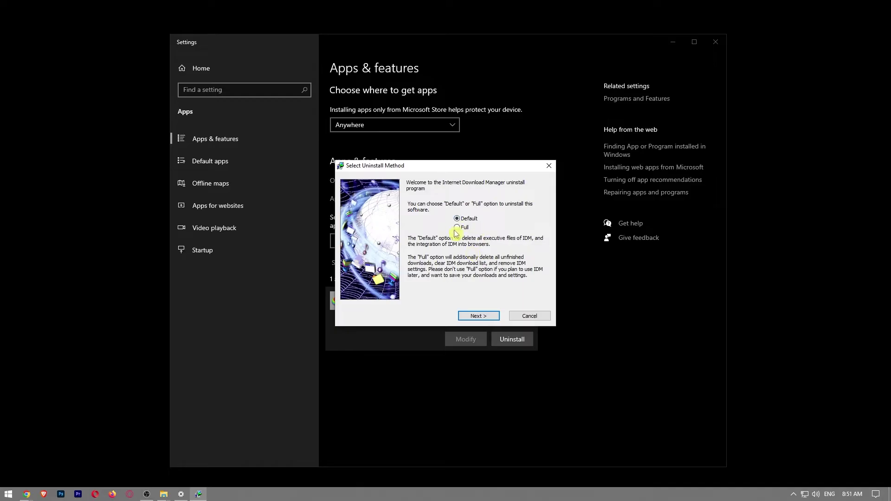
Choose Full removal in IDM Uninstaller and run the uninstall to completion.
click(457, 228)
click(479, 316)
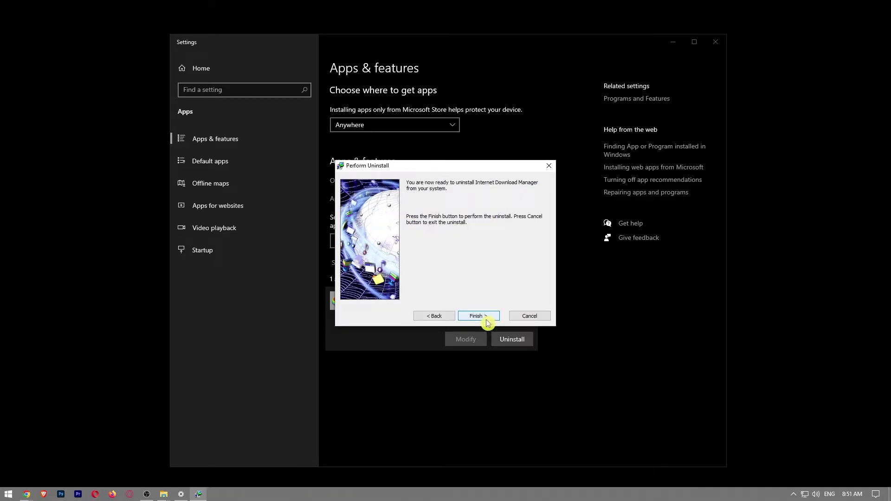
click(486, 320)
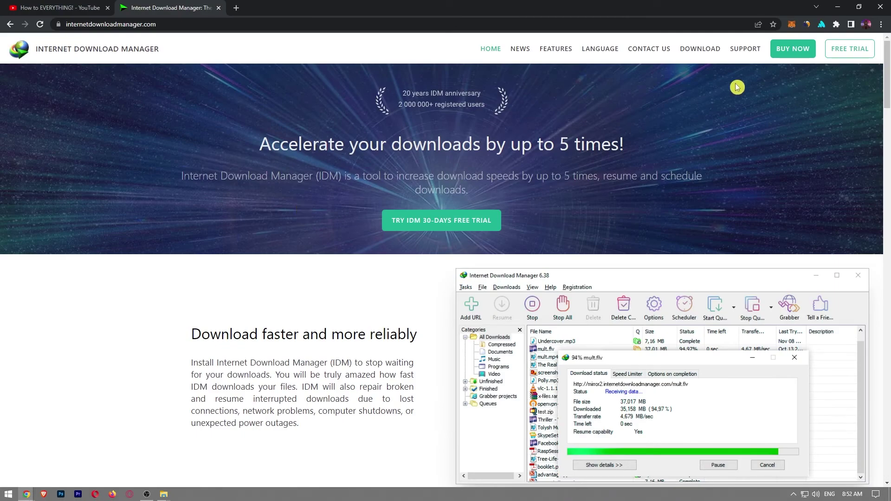
Download and launch the IDM installer from the site's DOWNLOAD page.
click(700, 49)
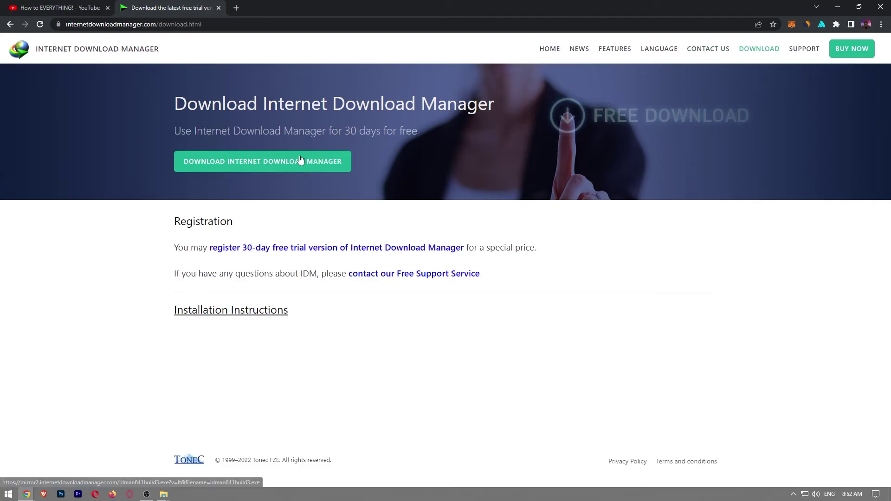
click(282, 164)
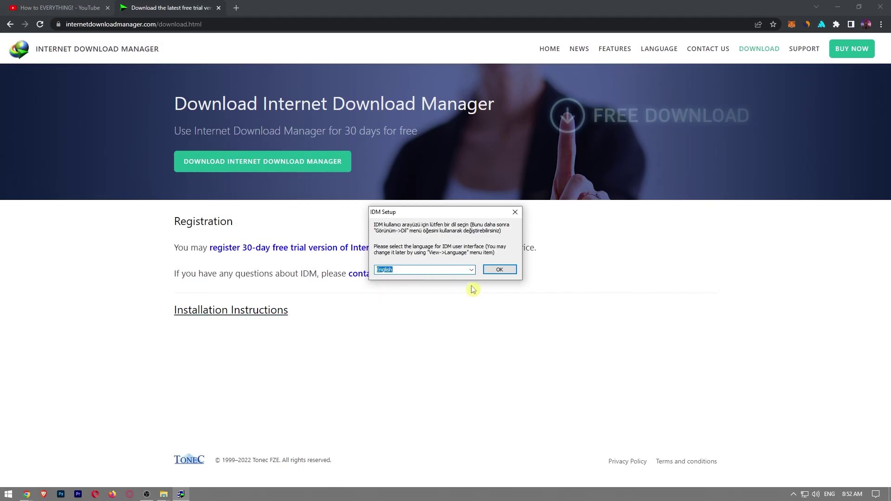
Install IDM in English to the default folder, accepting the license, then finish.
click(508, 274)
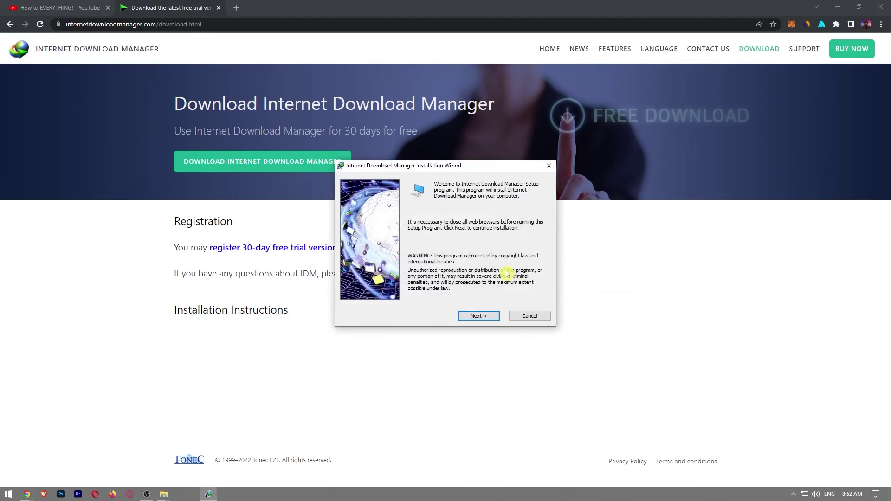
click(475, 318)
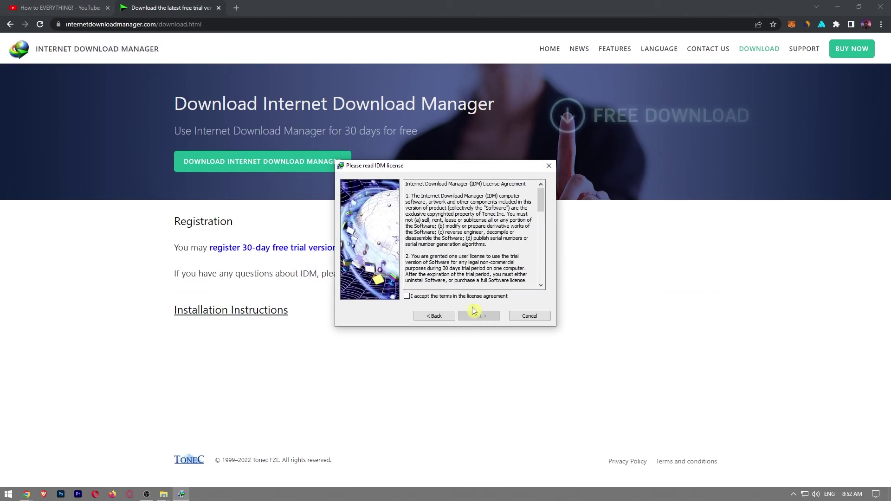
click(408, 297)
click(478, 316)
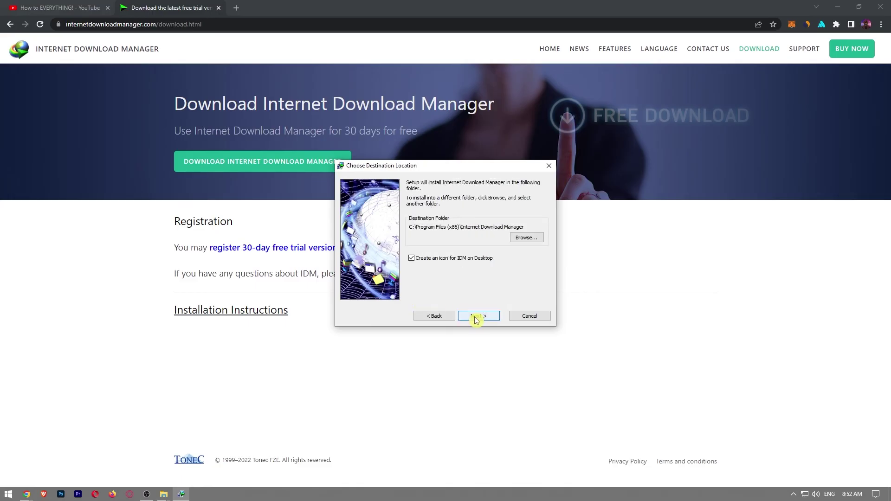
click(476, 318)
click(478, 318)
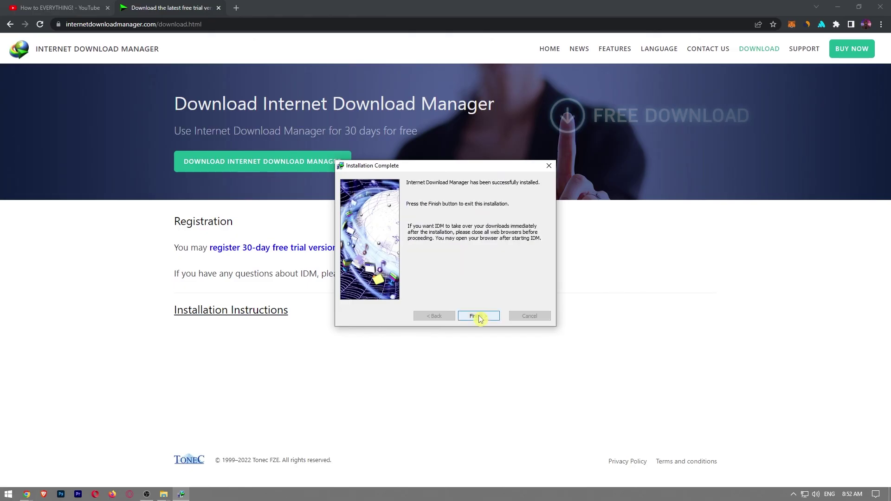
click(480, 318)
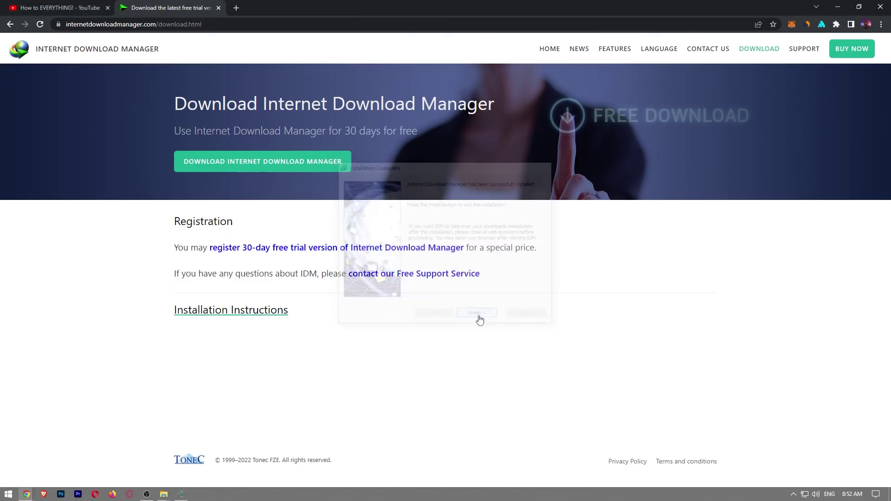